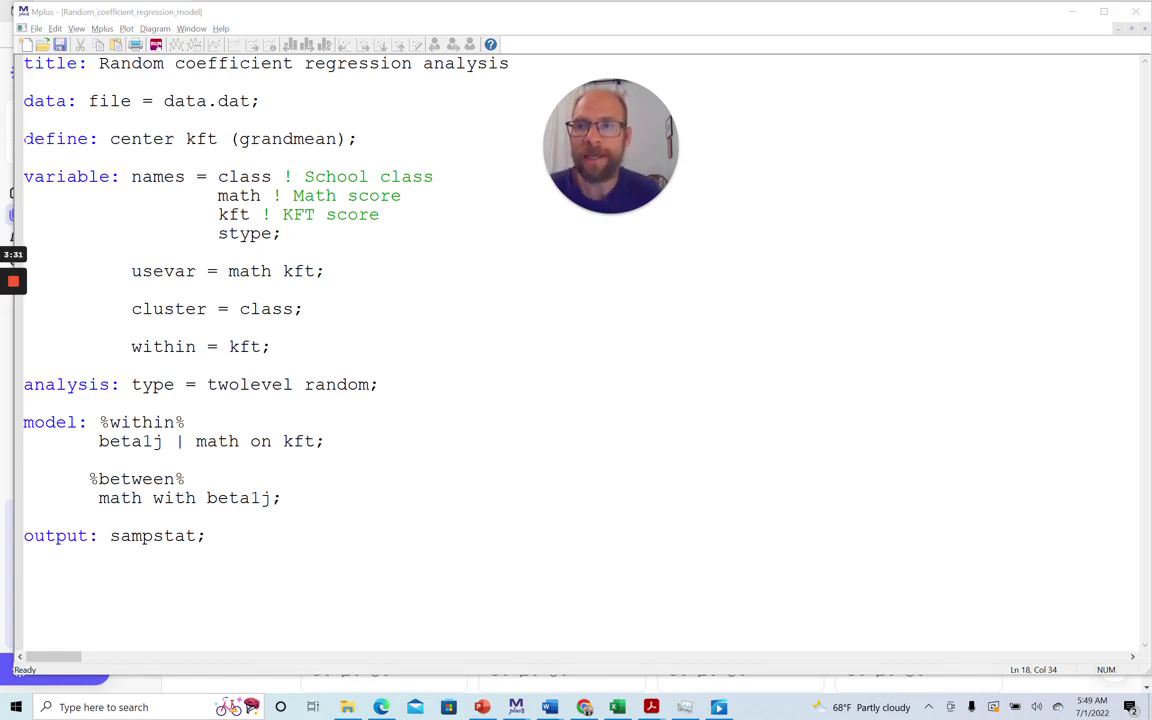
Highlight the define line centering kft at the grand mean, then the usevar line listing math and kft
left_click_drag(22, 139, 370, 136)
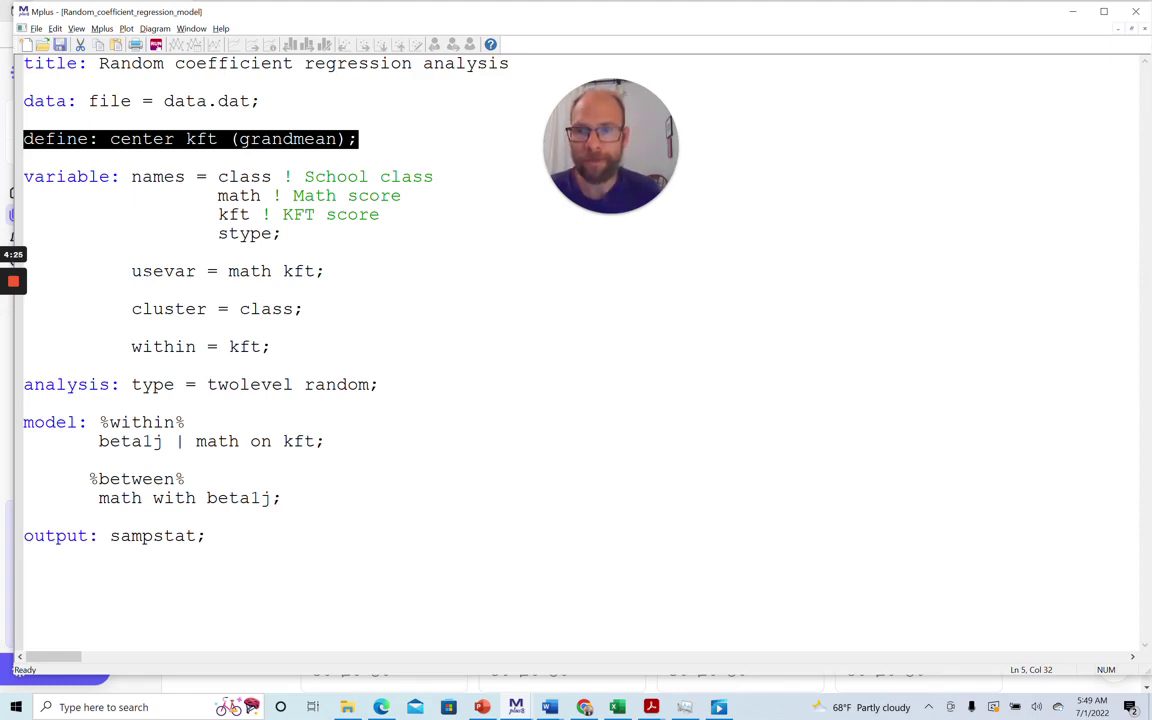
left_click_drag(131, 271, 327, 271)
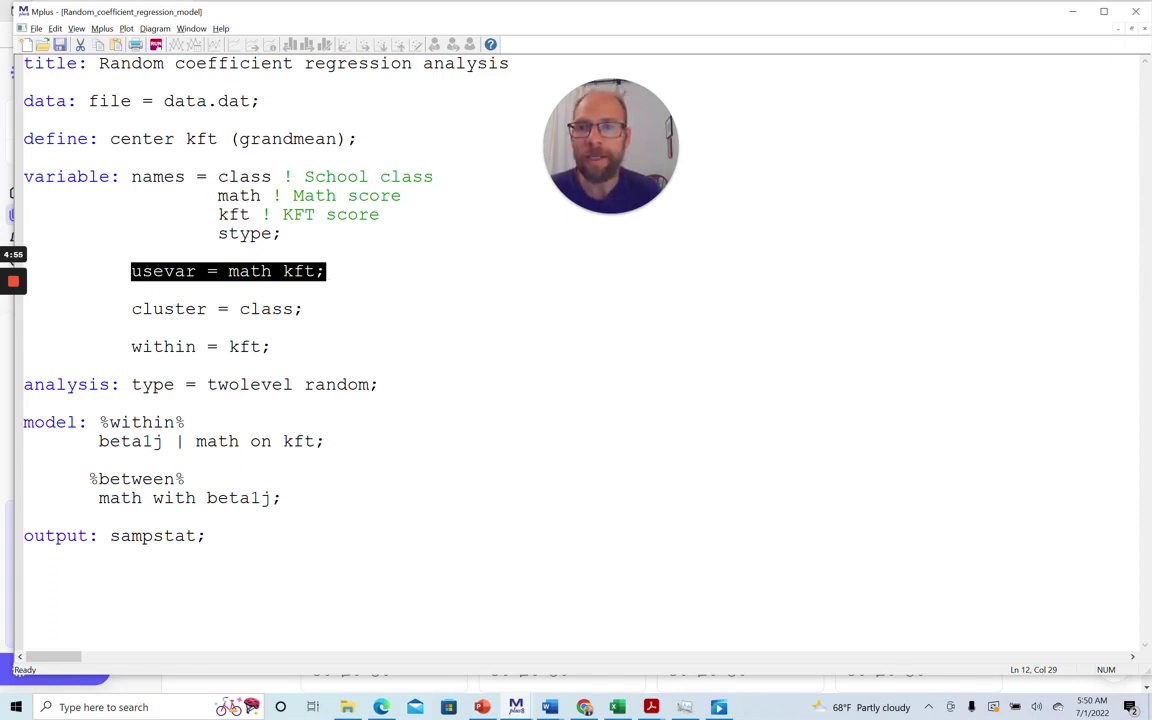
Highlight the 'cluster = class' line, then the 'within = kft' line
left_click_drag(131, 309, 313, 316)
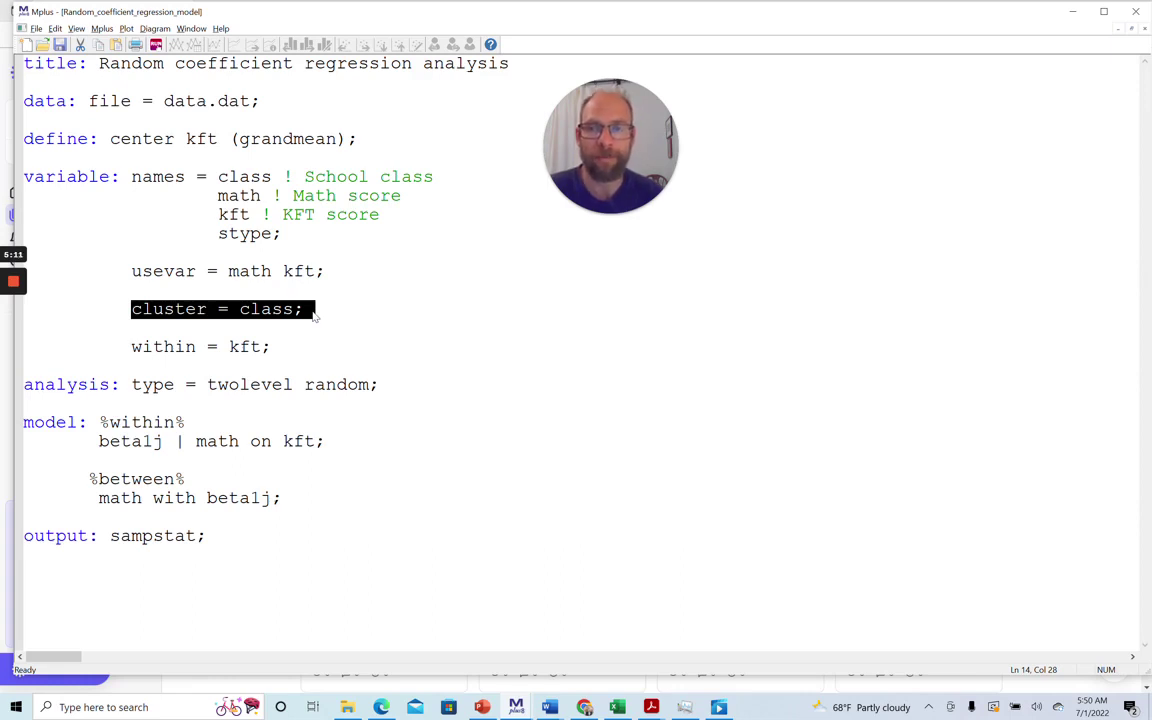
left_click_drag(131, 346, 285, 351)
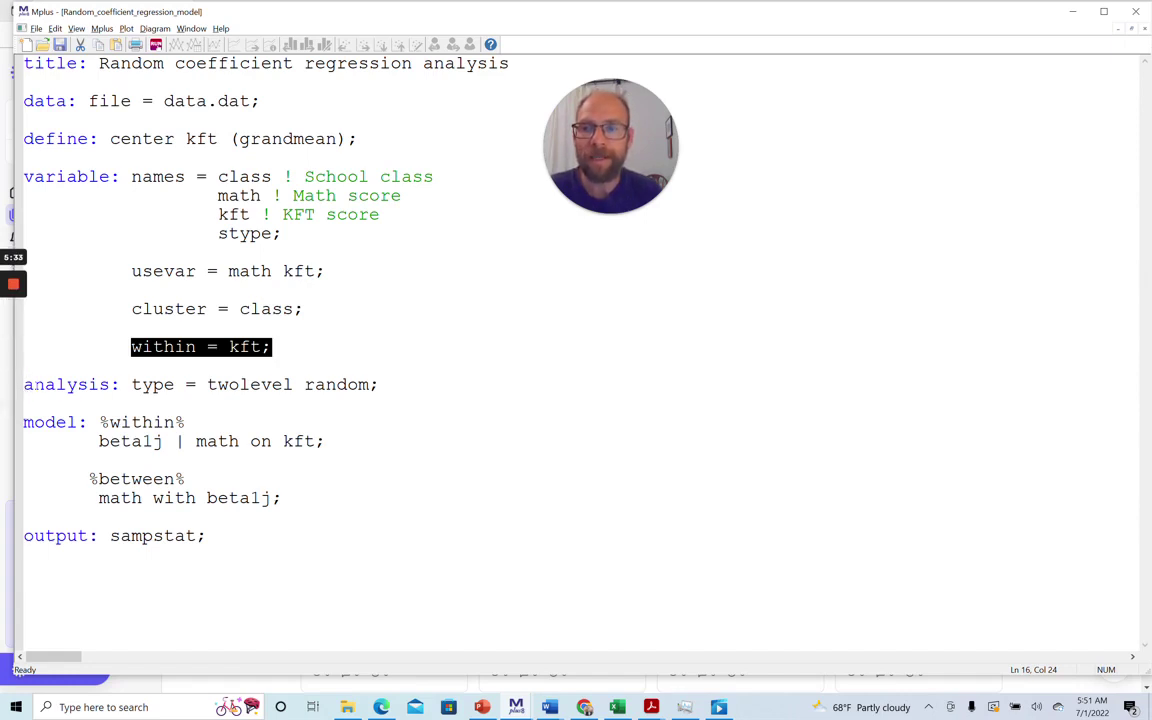
Highlight the 'type = twolevel random' analysis line, then the %within% model label
left_click_drag(142, 384, 380, 386)
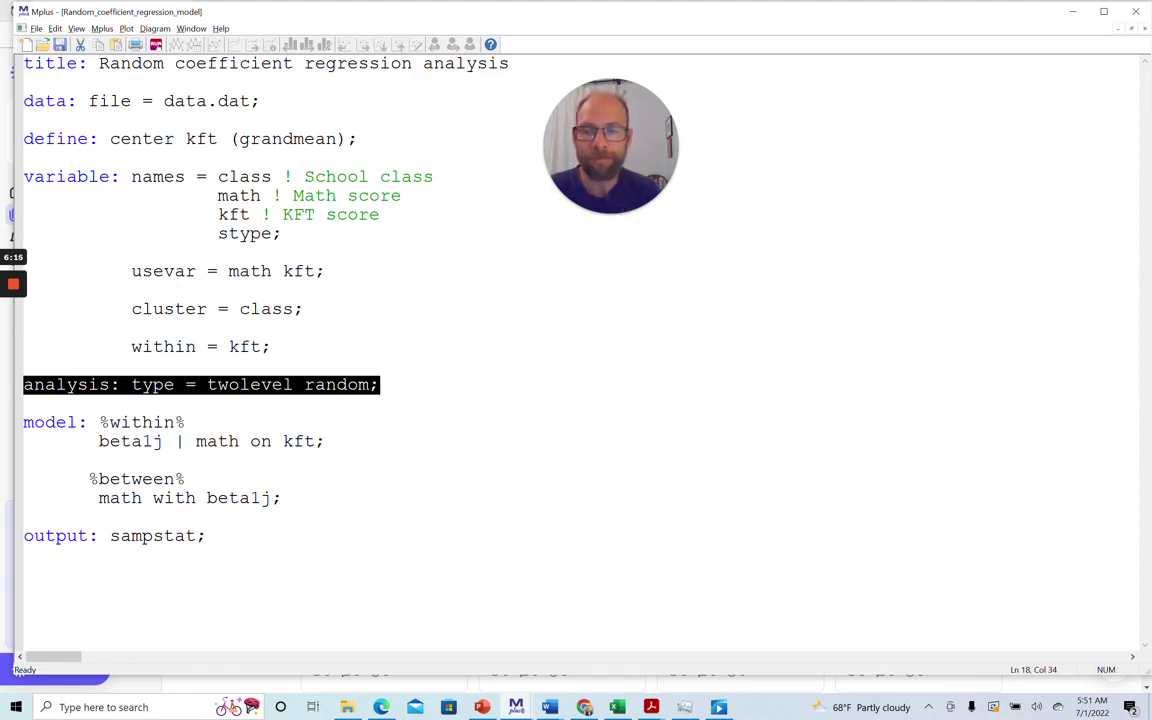
left_click_drag(99, 422, 185, 422)
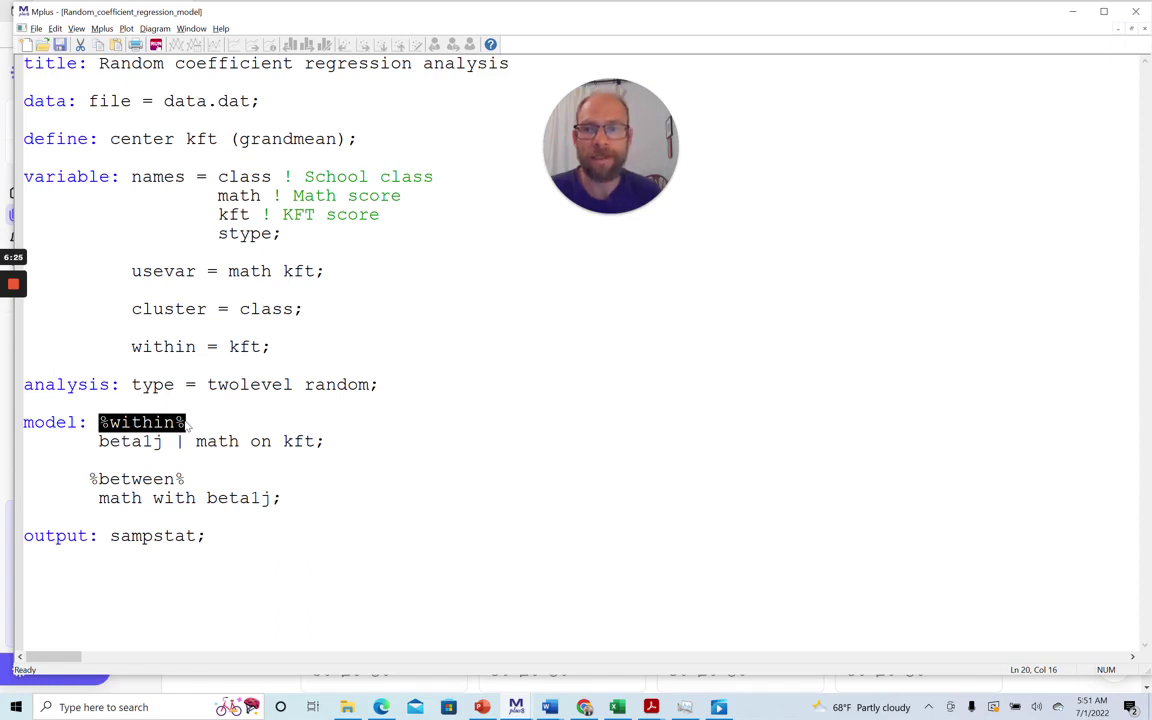
Highlight %between% and the beta1j random-slope statement, then narrow the highlight to 'math on kft'
left_click_drag(89, 480, 186, 481)
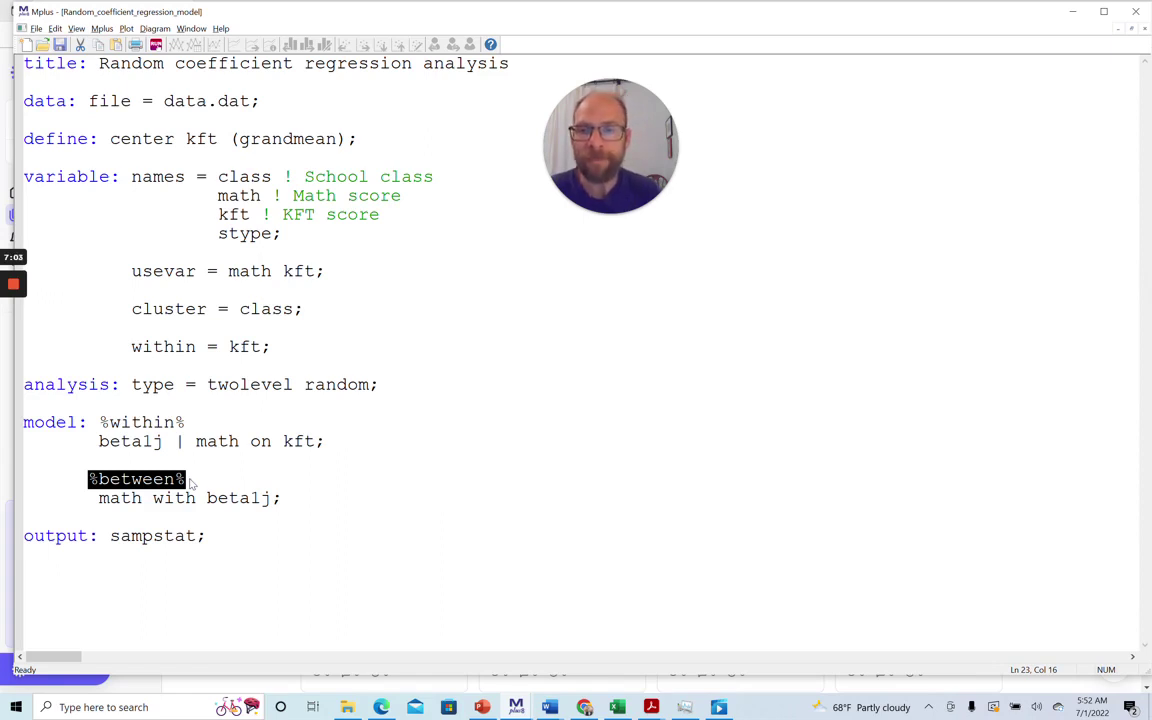
left_click_drag(98, 441, 325, 441)
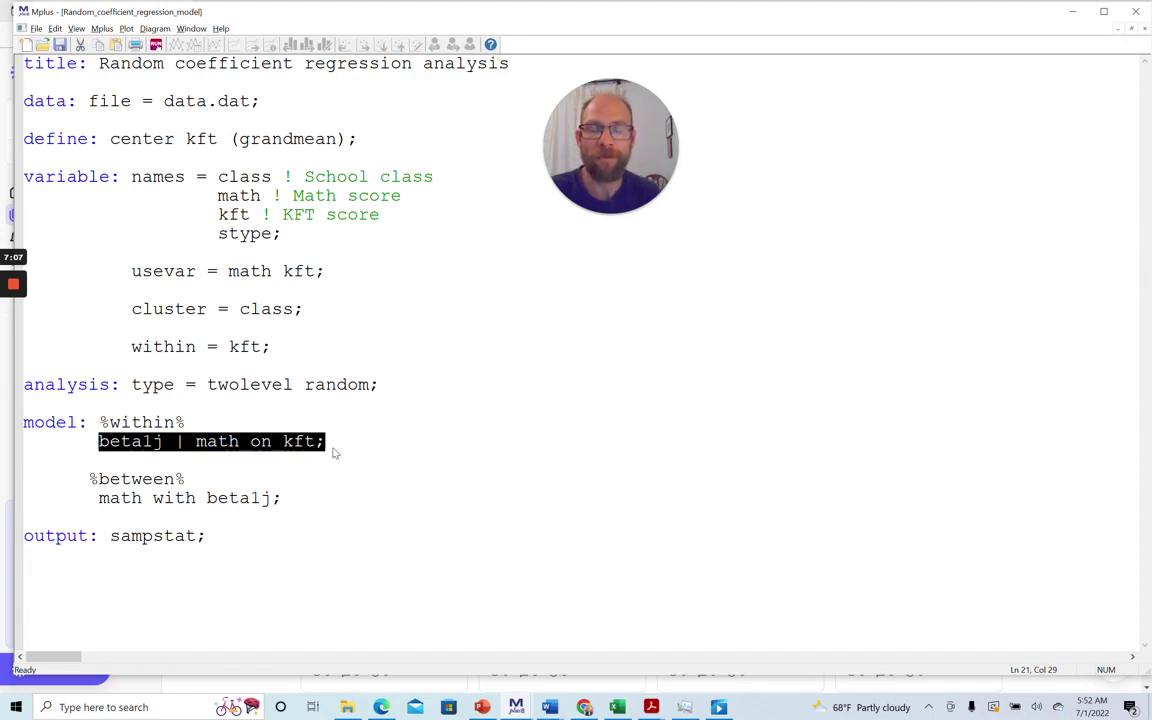
key("Down")
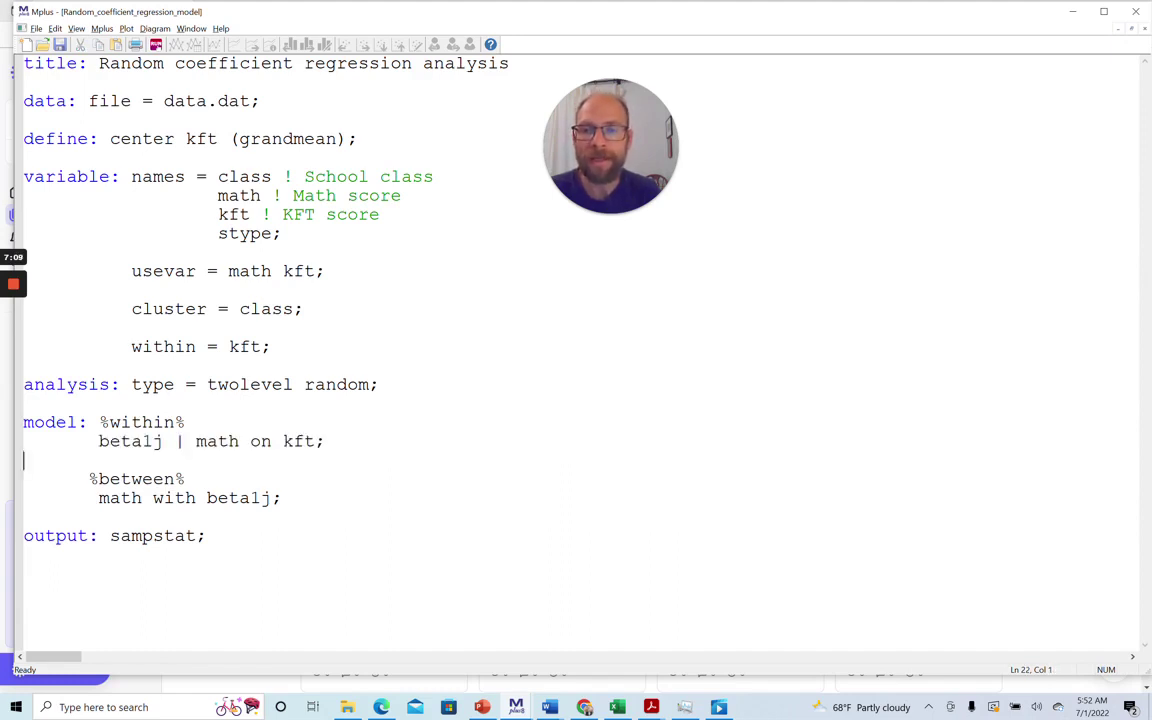
left_click_drag(196, 441, 325, 441)
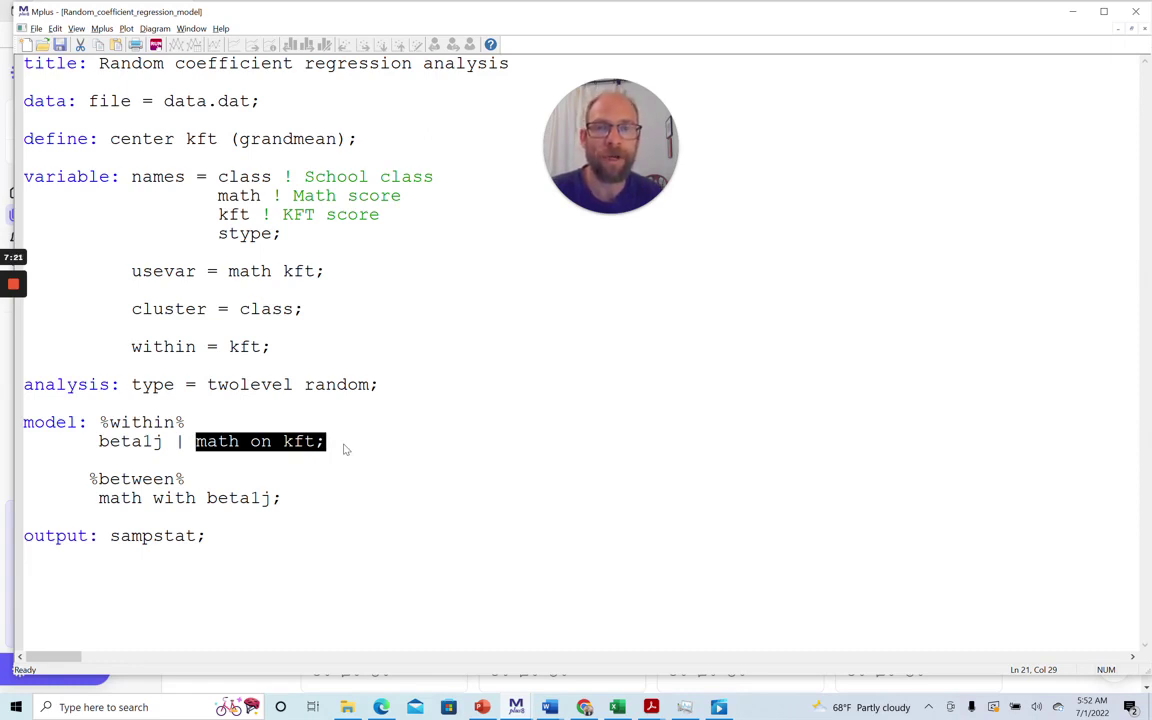
left_click(206, 442)
left_click_drag(195, 442, 325, 449)
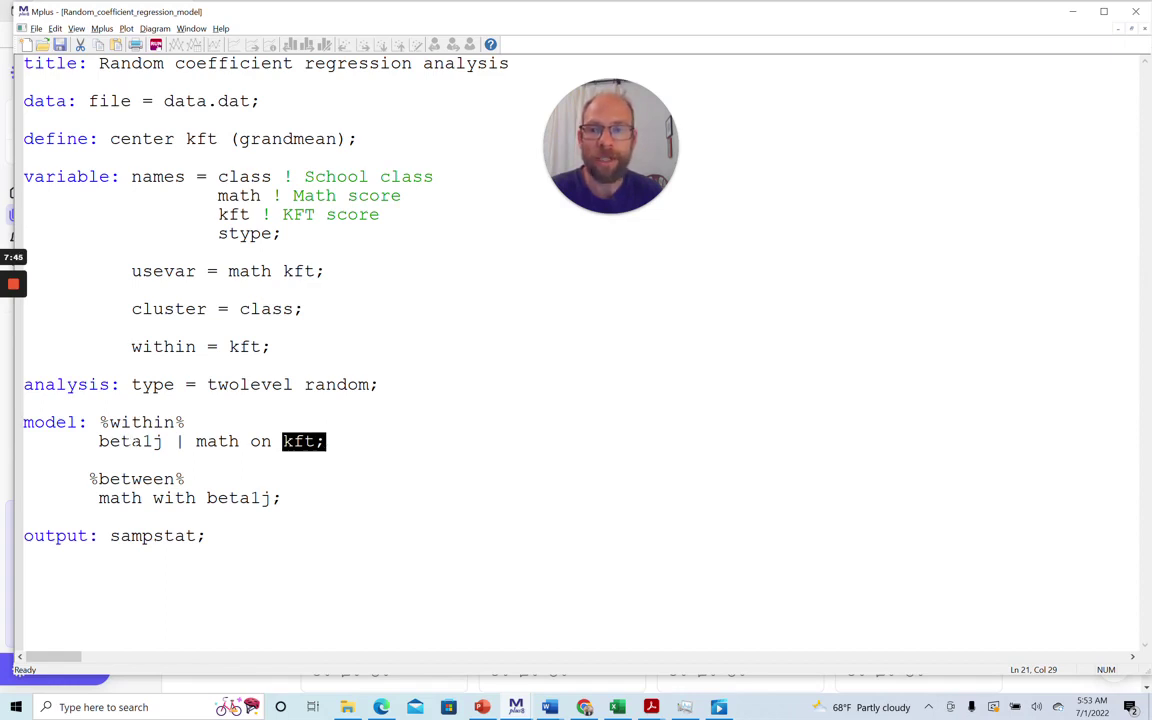
left_click_drag(99, 441, 184, 444)
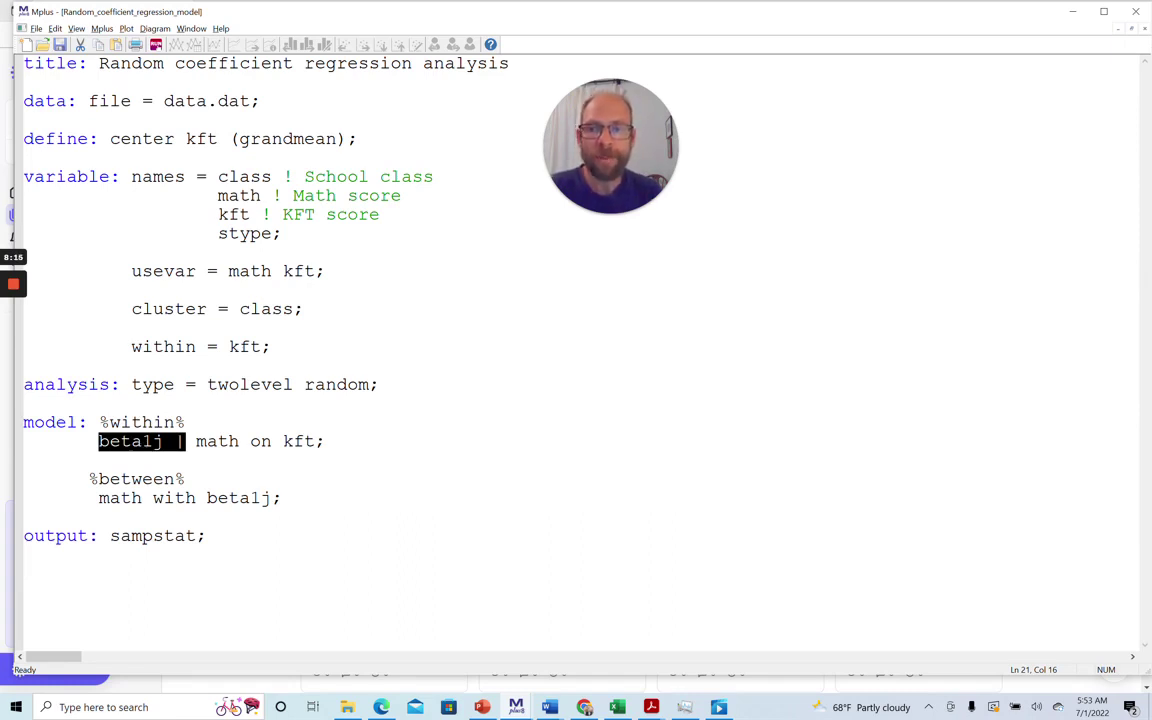
key("Right")
key("Left")
key("shift+Right")
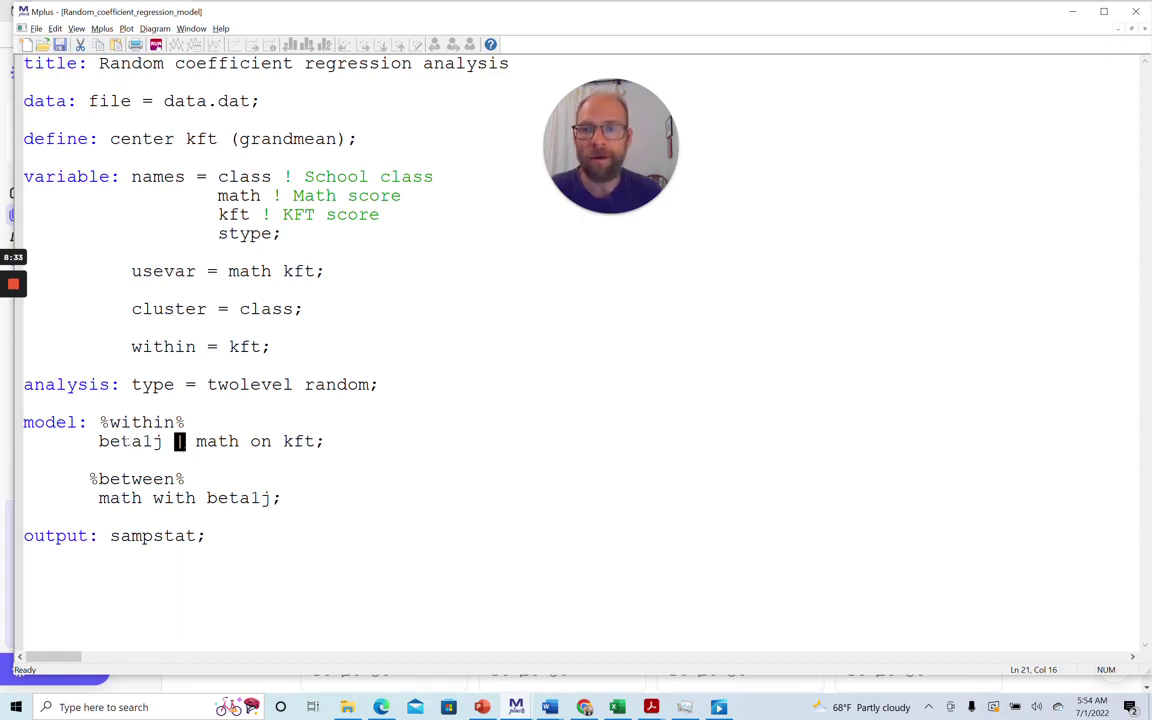
left_click(98, 441)
left_click_drag(98, 441, 185, 441)
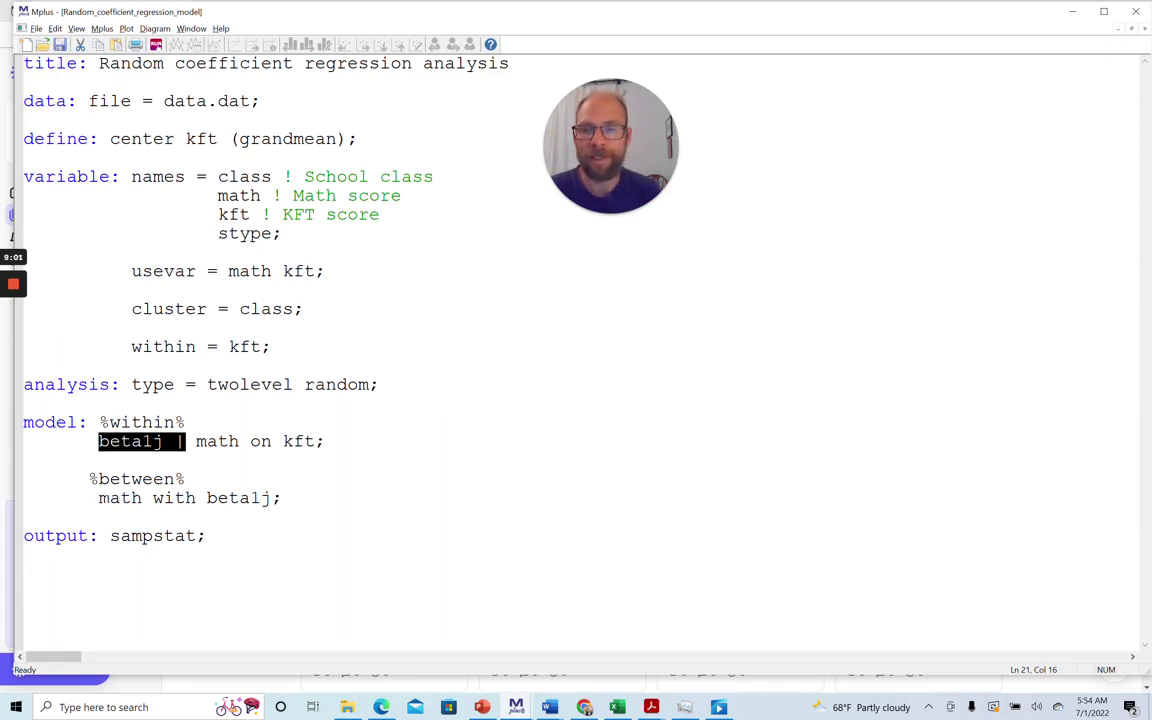
left_click_drag(98, 498, 284, 503)
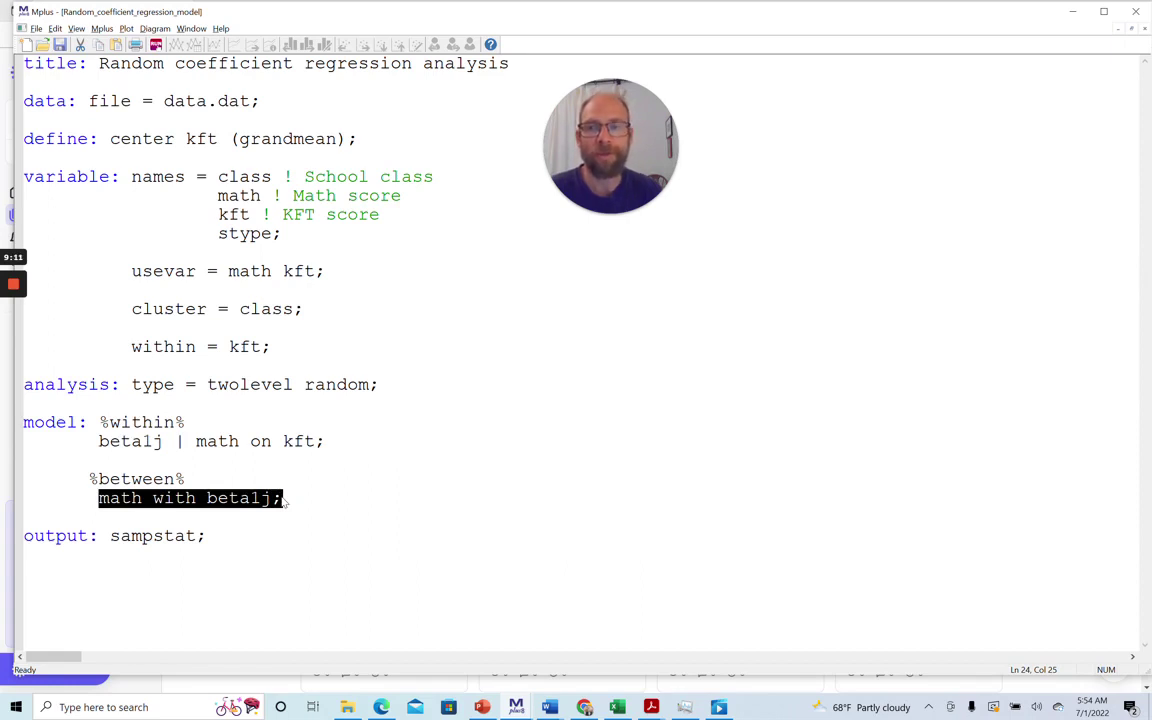
left_click(120, 498)
left_click(98, 498)
key("shift+Right")
key("shift+Right")
key("shift+Right")
key("shift+Right")
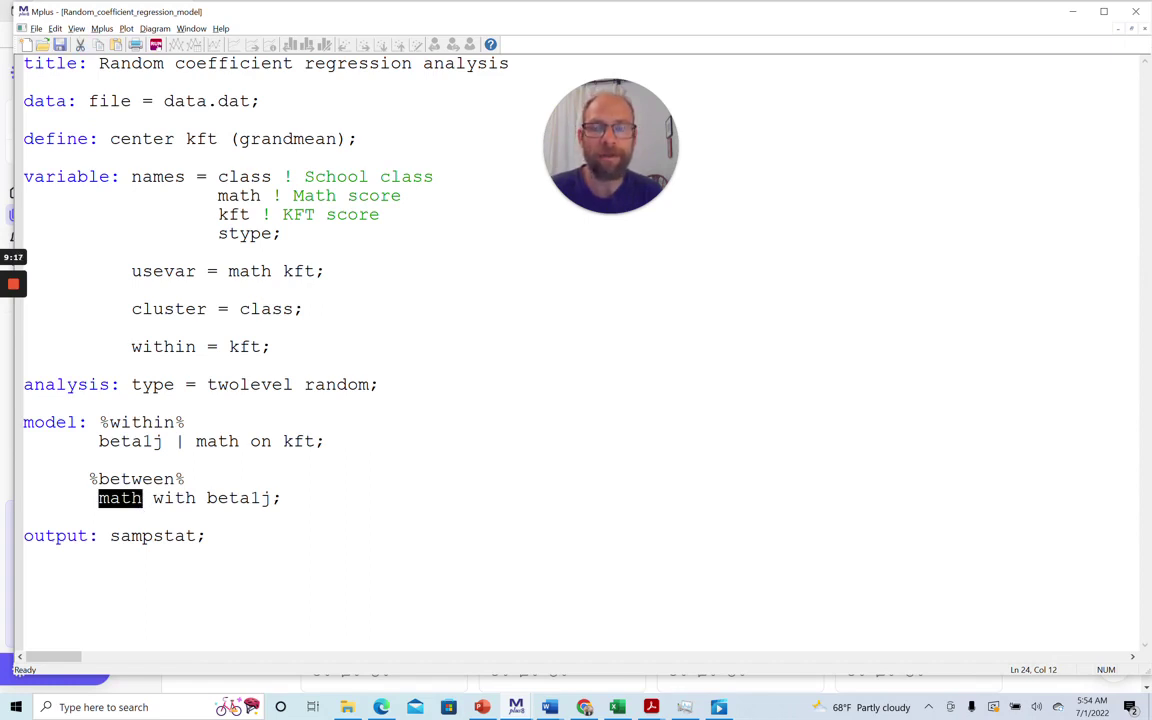
key("Right")
key("Right")
key("shift+Right")
key("shift+Right")
key("shift+Right")
key("shift+Right")
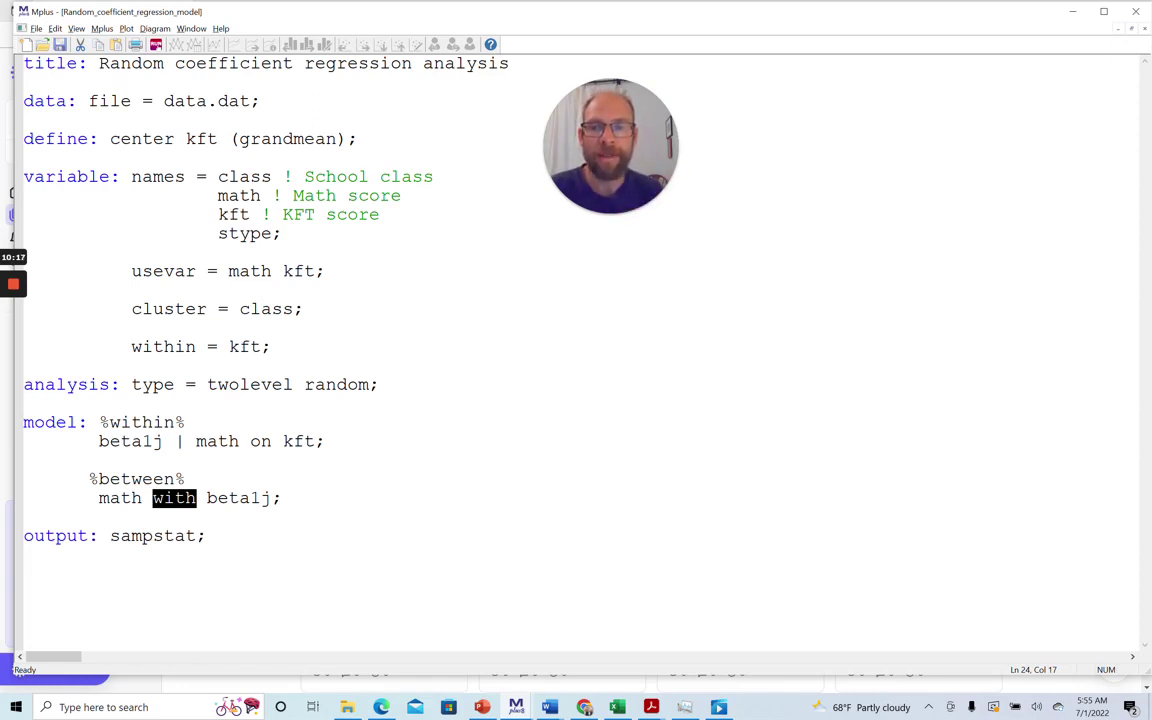
left_click_drag(89, 479, 283, 500)
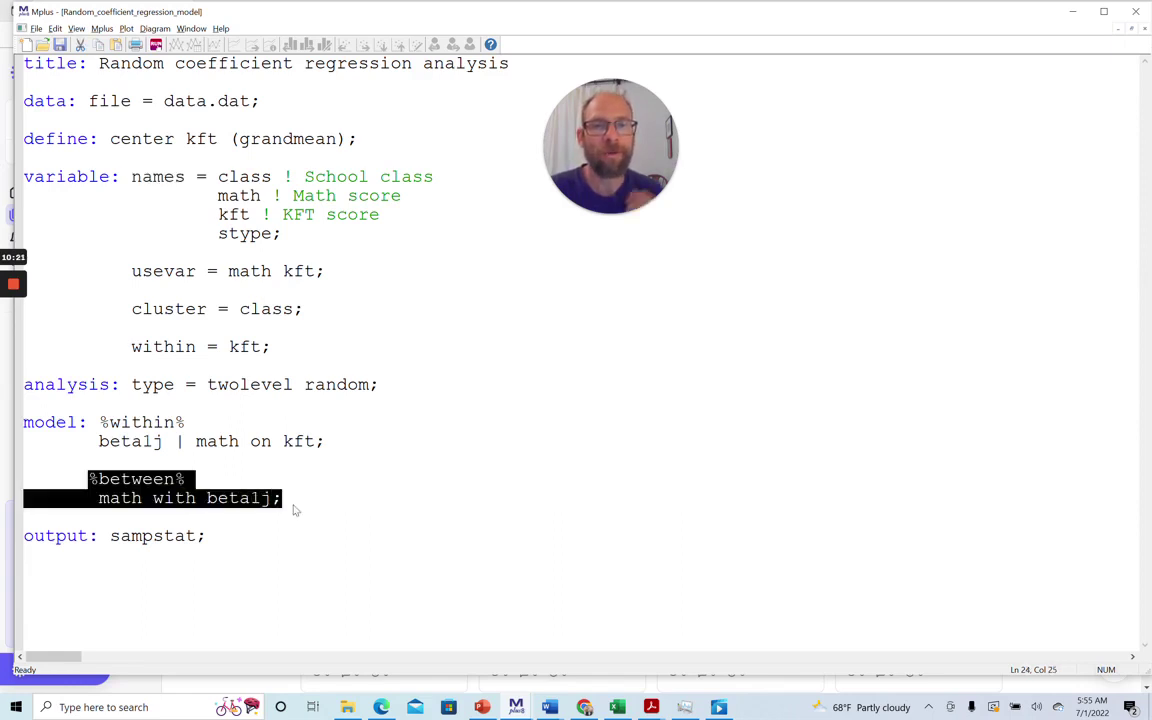